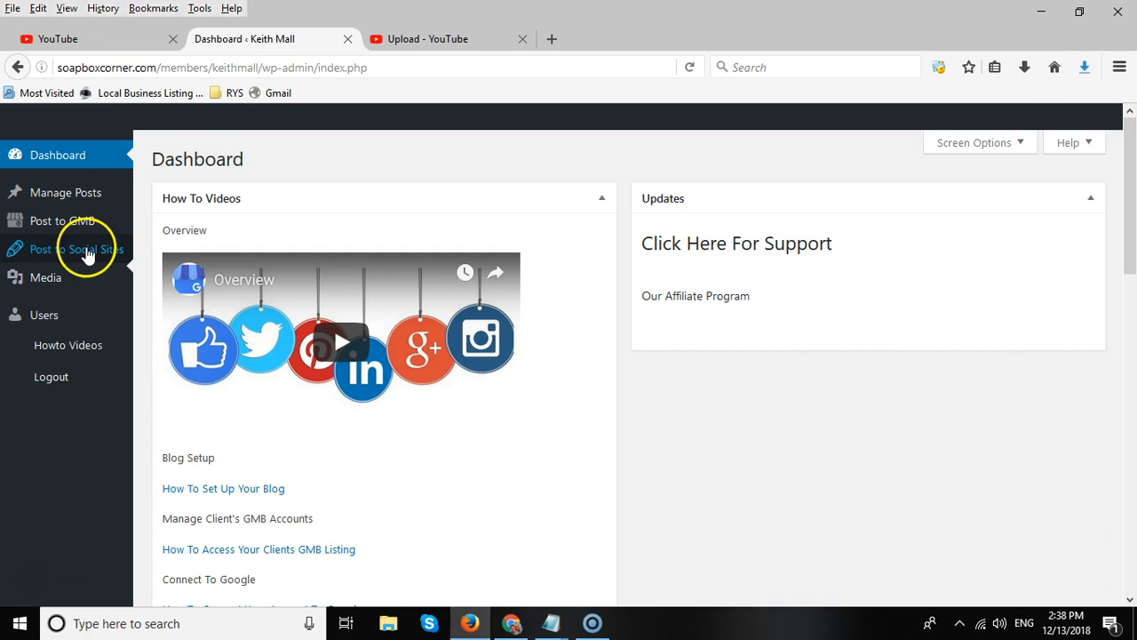
Create and publish a new GMB post campaign titled AZ Plumbers.
mouse_move(32, 225)
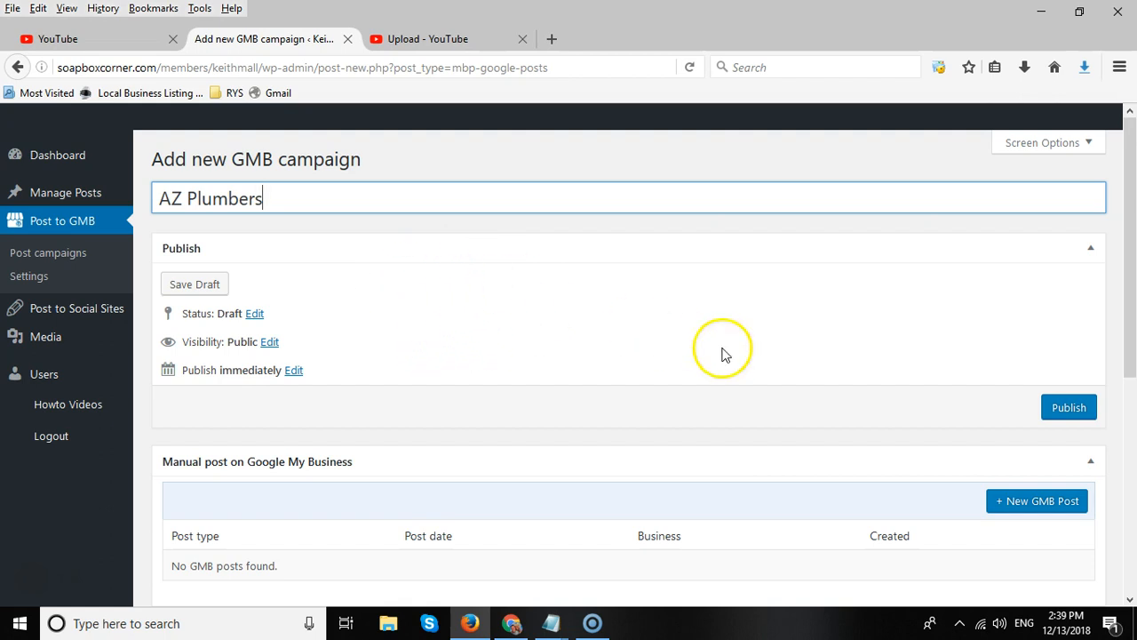
left_click(1067, 408)
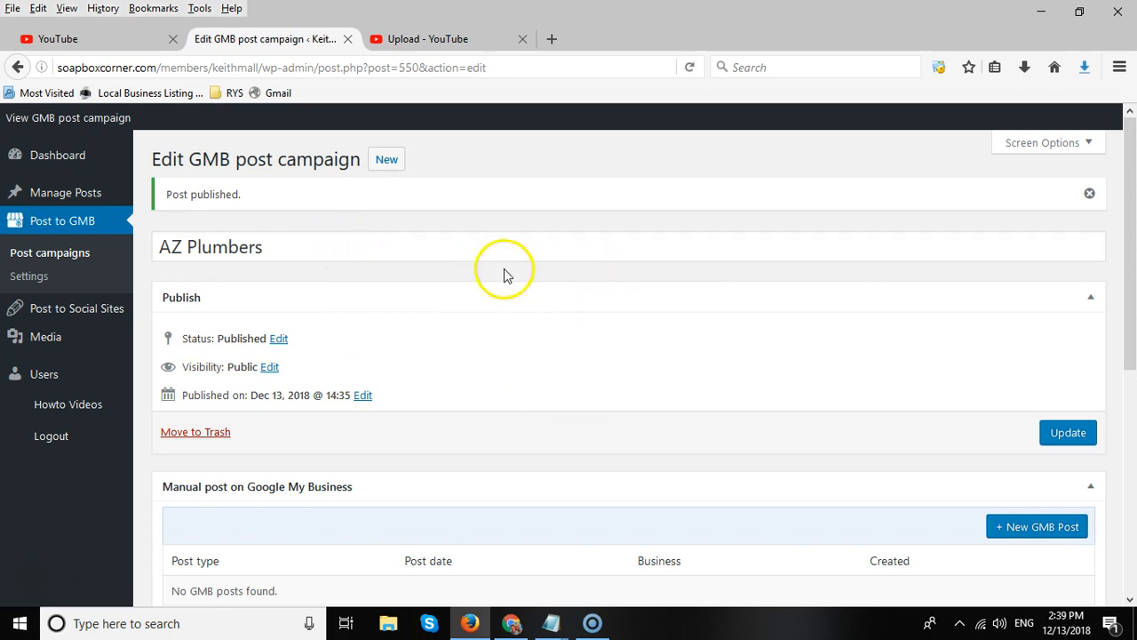
Open a new GMB post form in the campaign's manual post on Google My Business section.
scroll(515, 223, "down", 3)
scroll(520, 226, "down", 2)
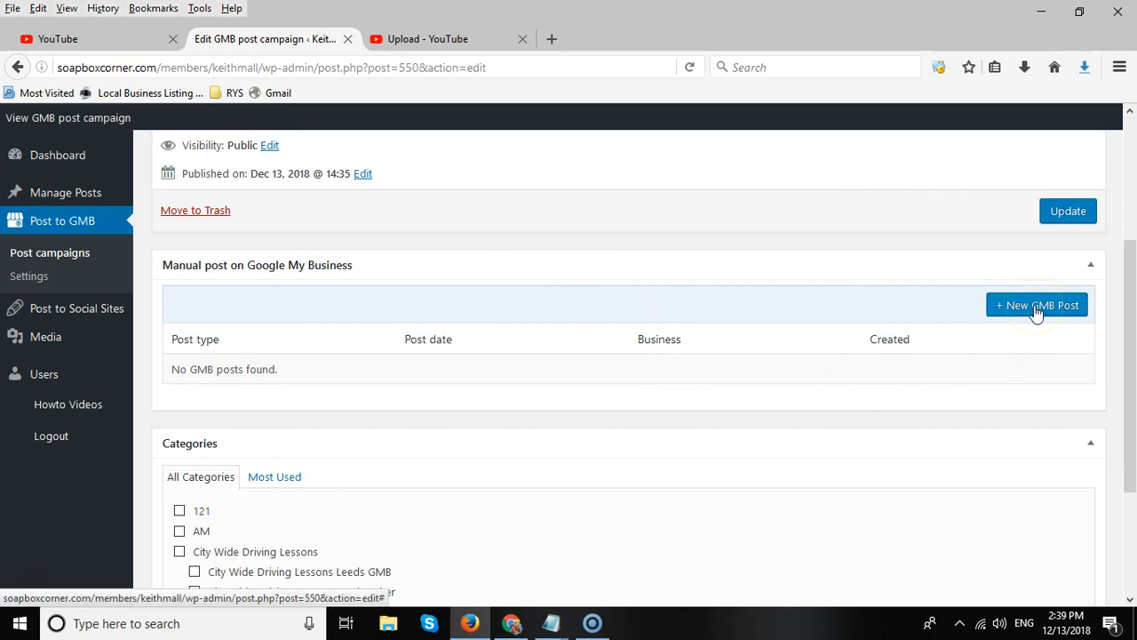
scroll(724, 336, "down", 2)
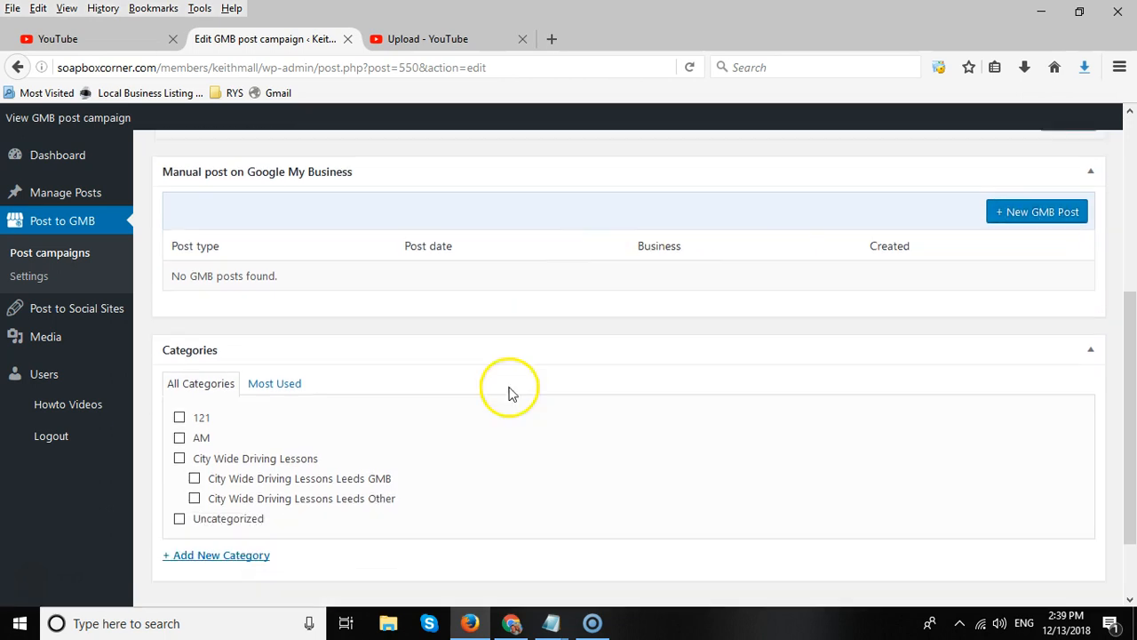
scroll(543, 462, "up", 2)
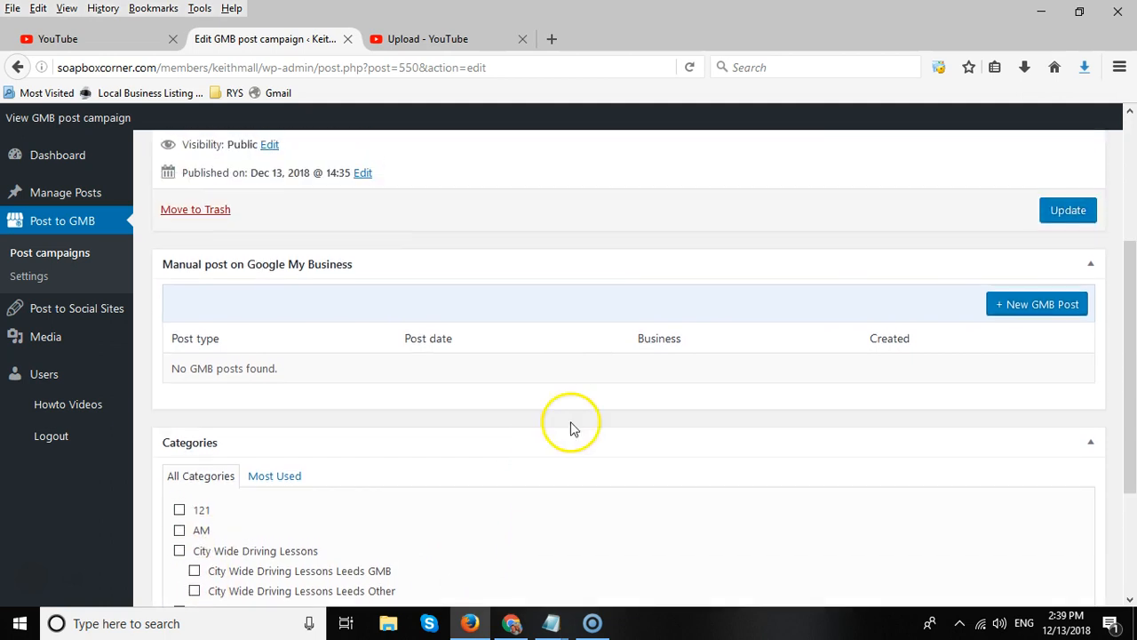
scroll(556, 368, "up", 2)
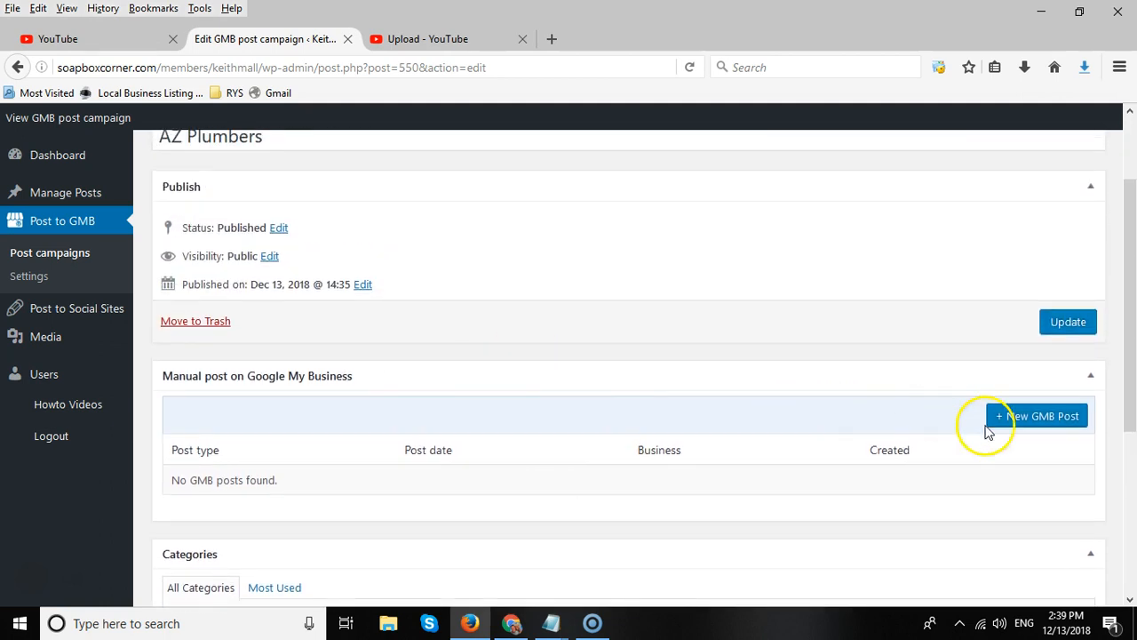
left_click(1036, 420)
scroll(694, 355, "down", 1)
scroll(695, 355, "down", 3)
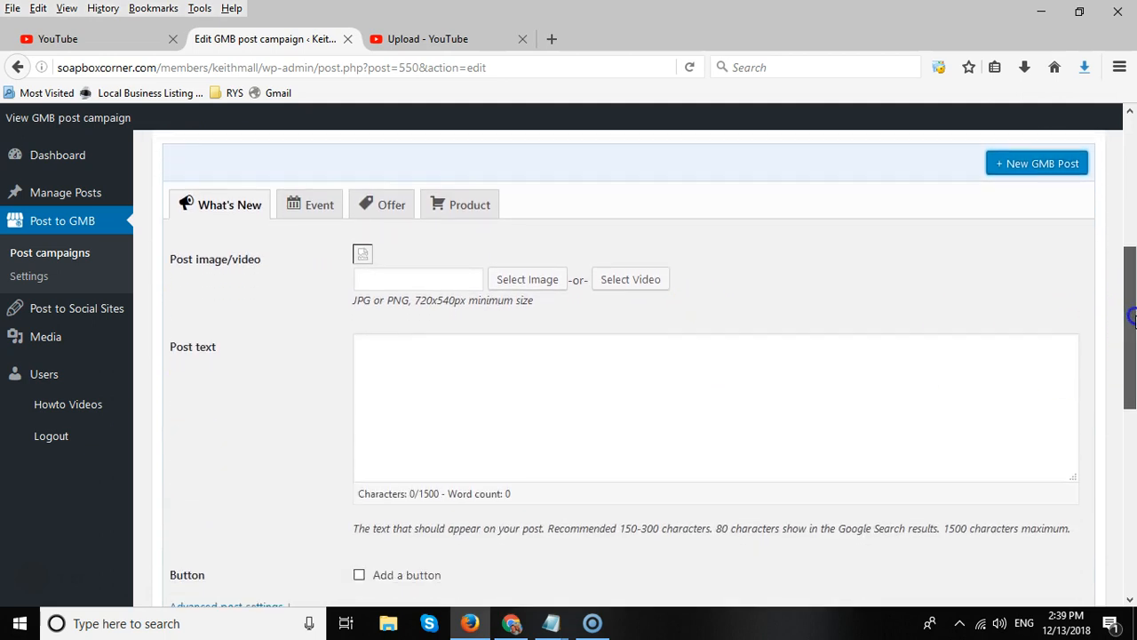
scroll(1129, 306, "down", 1)
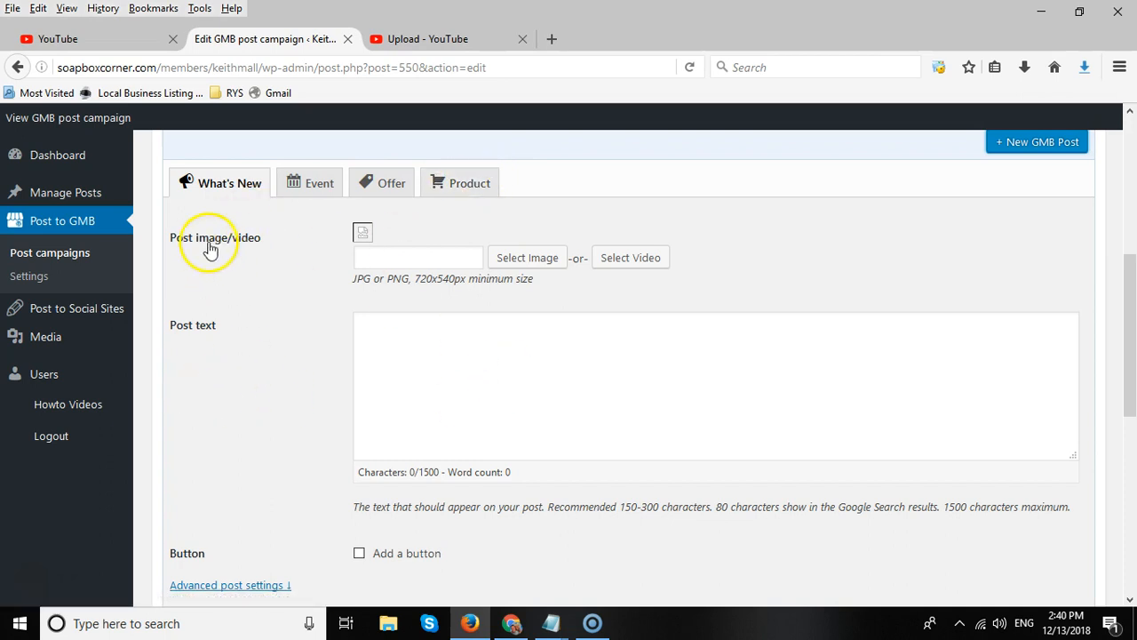
Select the "How To Use Google Posts" image from the media library and insert it as the post image.
left_click(528, 258)
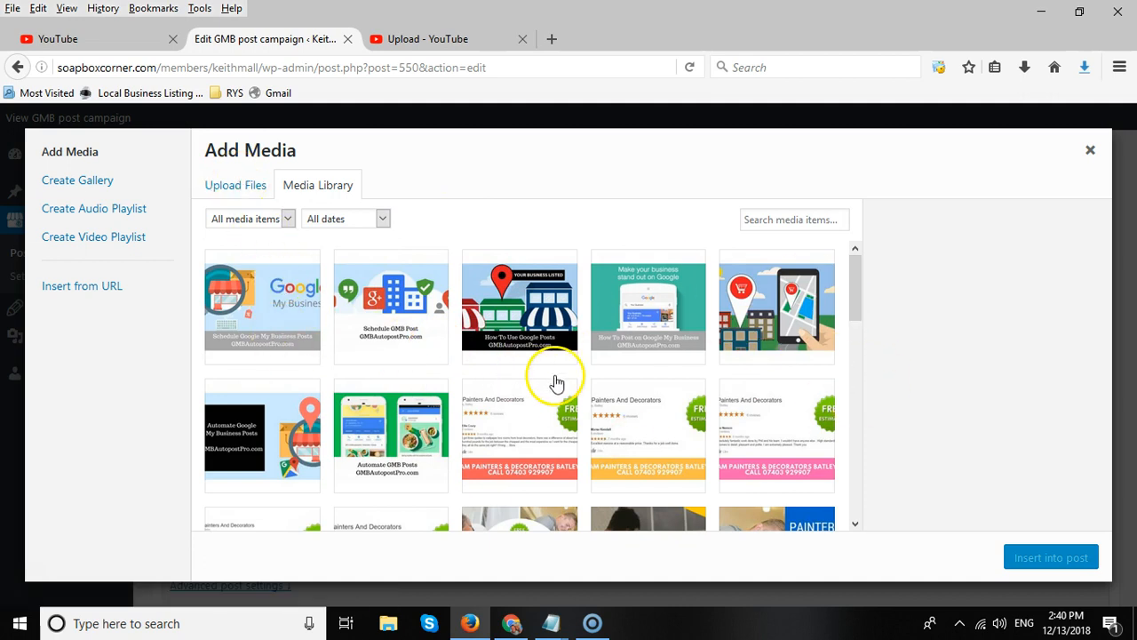
left_click(516, 306)
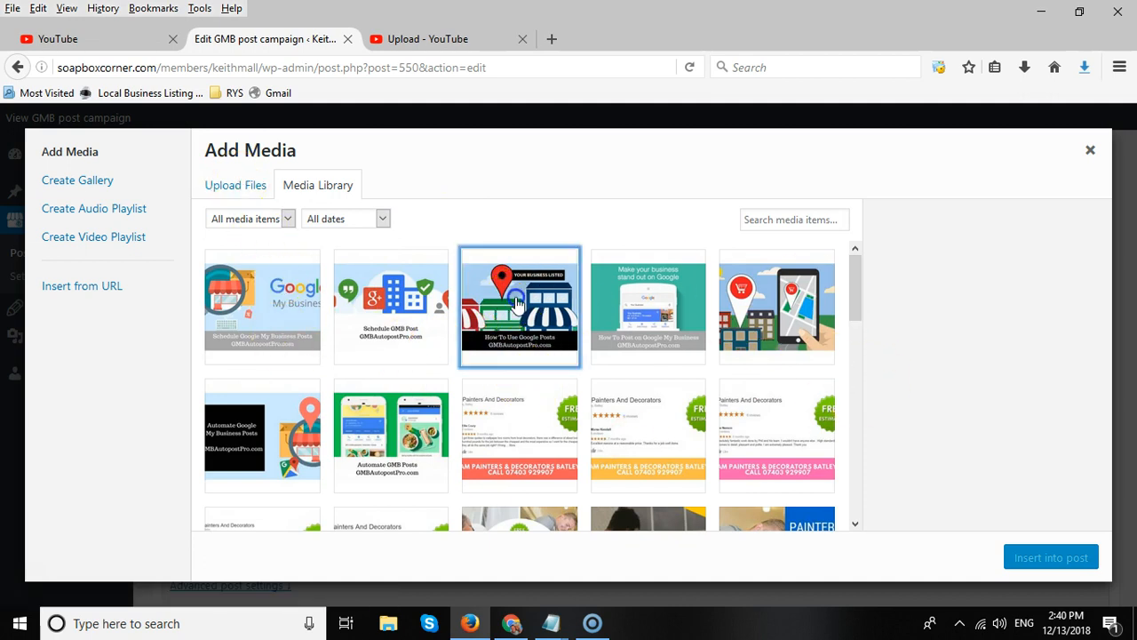
left_click(1044, 557)
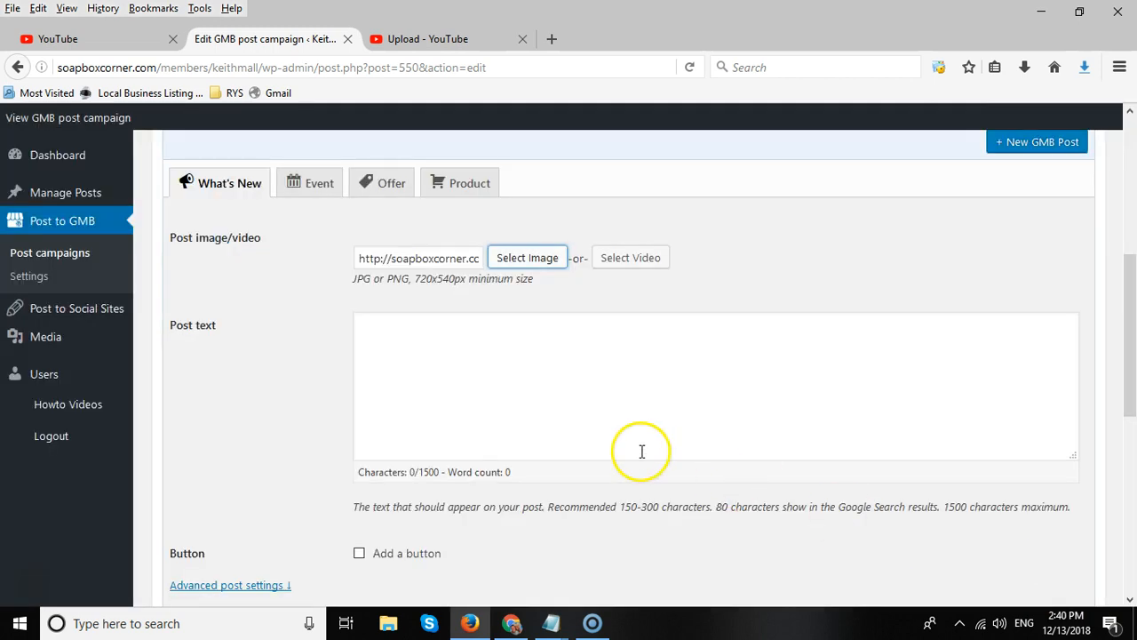
Copy all the spun text from the Notepad file Huddersfield spun GMB Posts Near Me.txt and paste it into the post text.
left_click_drag(1130, 316, 1133, 396)
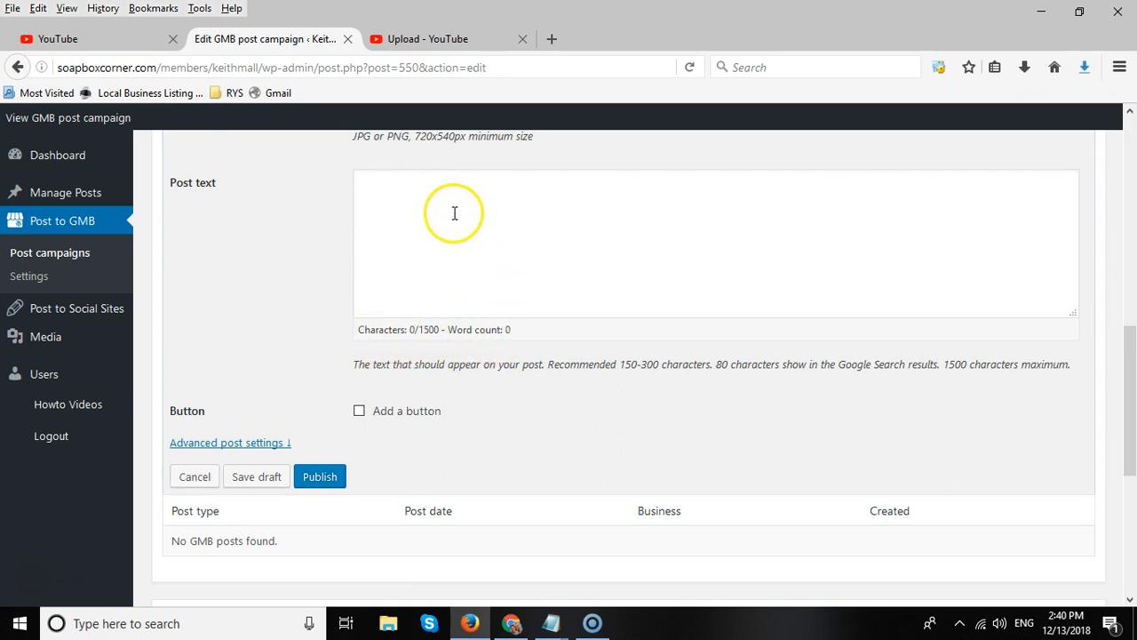
left_click(403, 200)
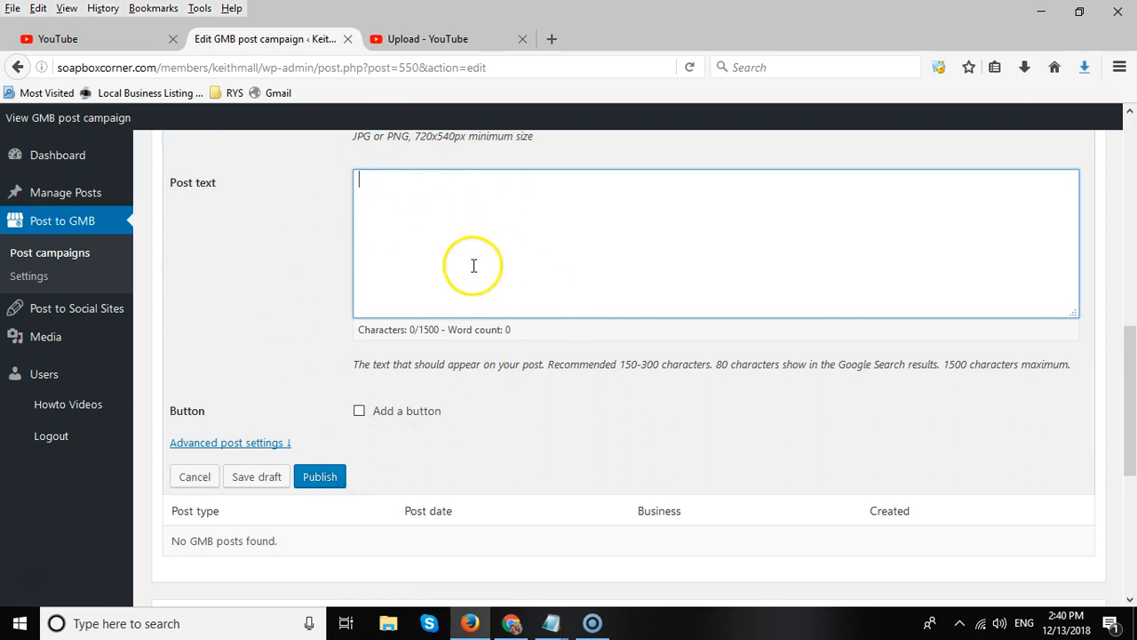
left_click(552, 621)
left_click(611, 555)
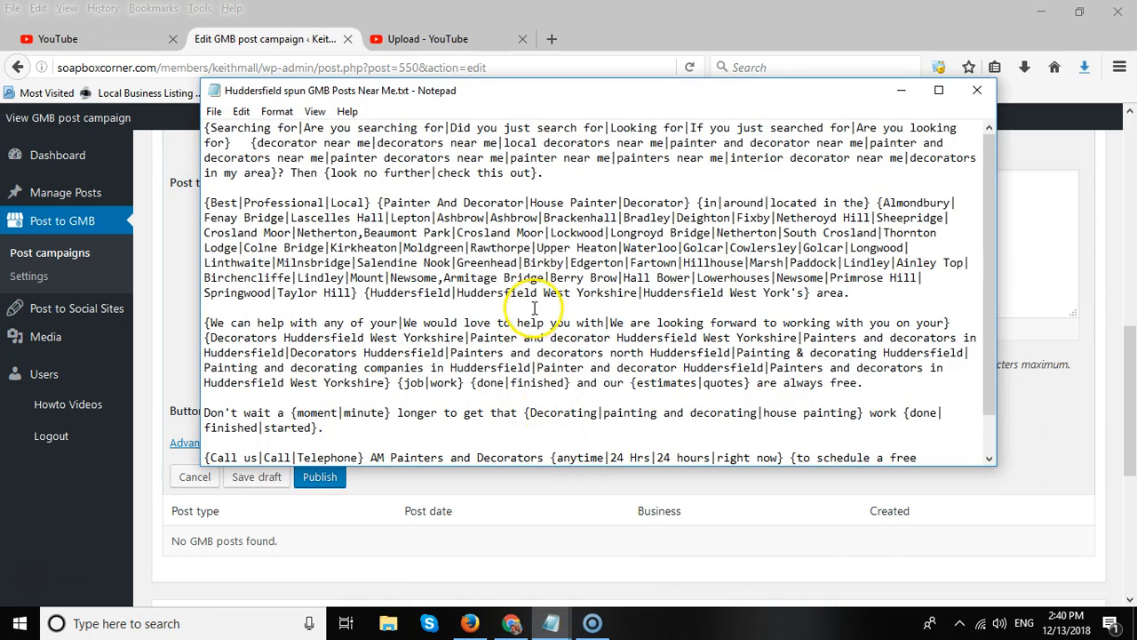
key("ctrl+a")
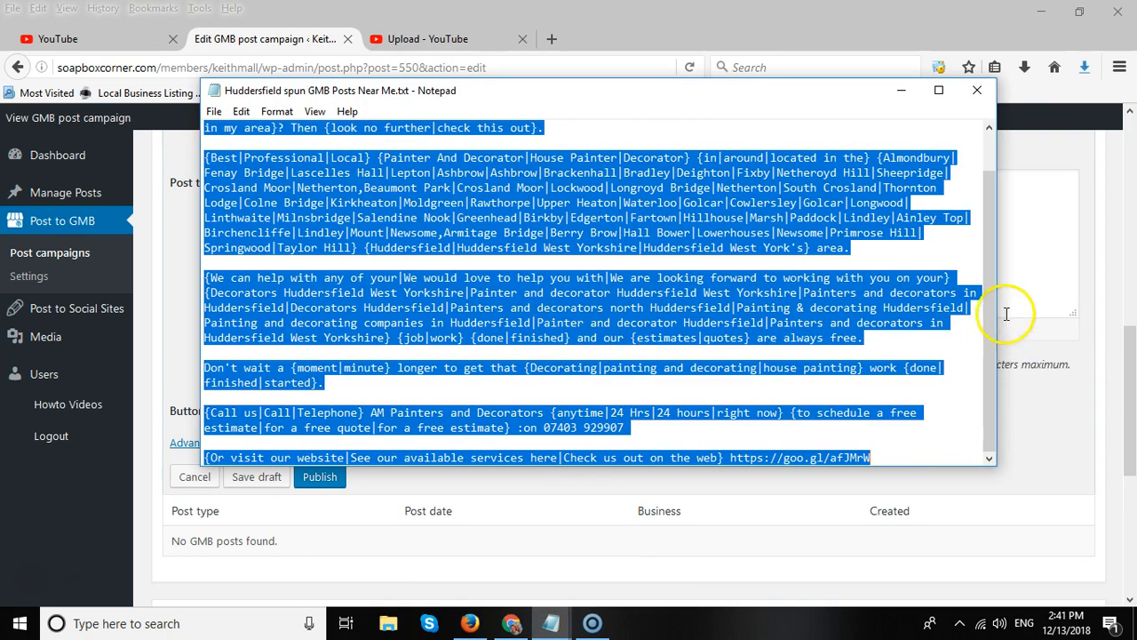
left_click(1003, 254)
key("ctrl+v")
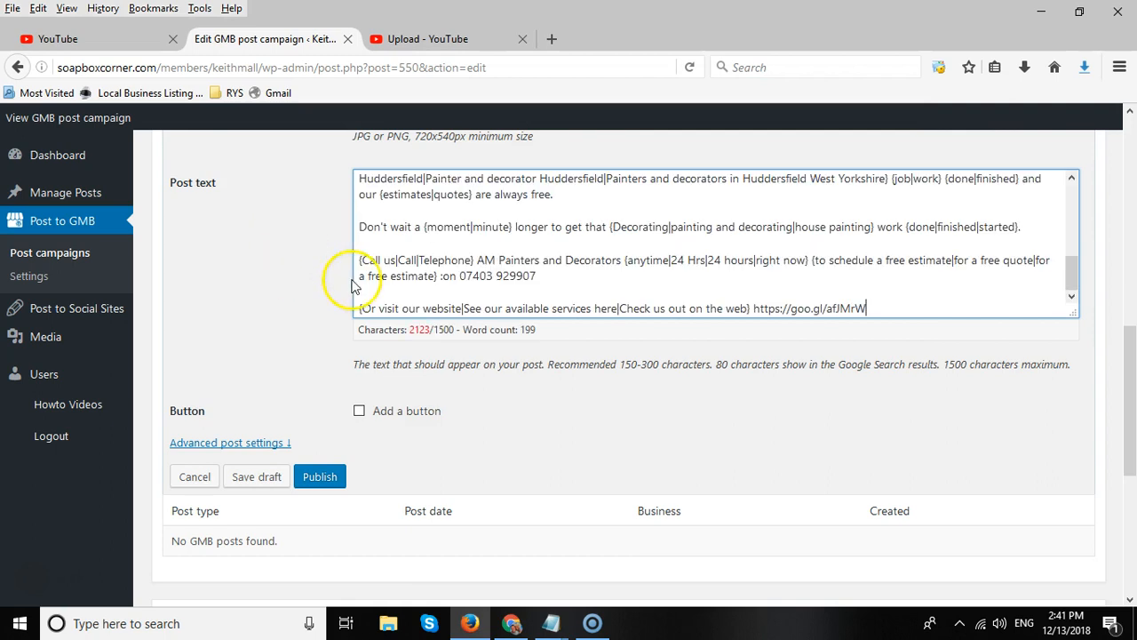
Add a button to the post and set its type to Call now.
scroll(883, 333, "down", 5)
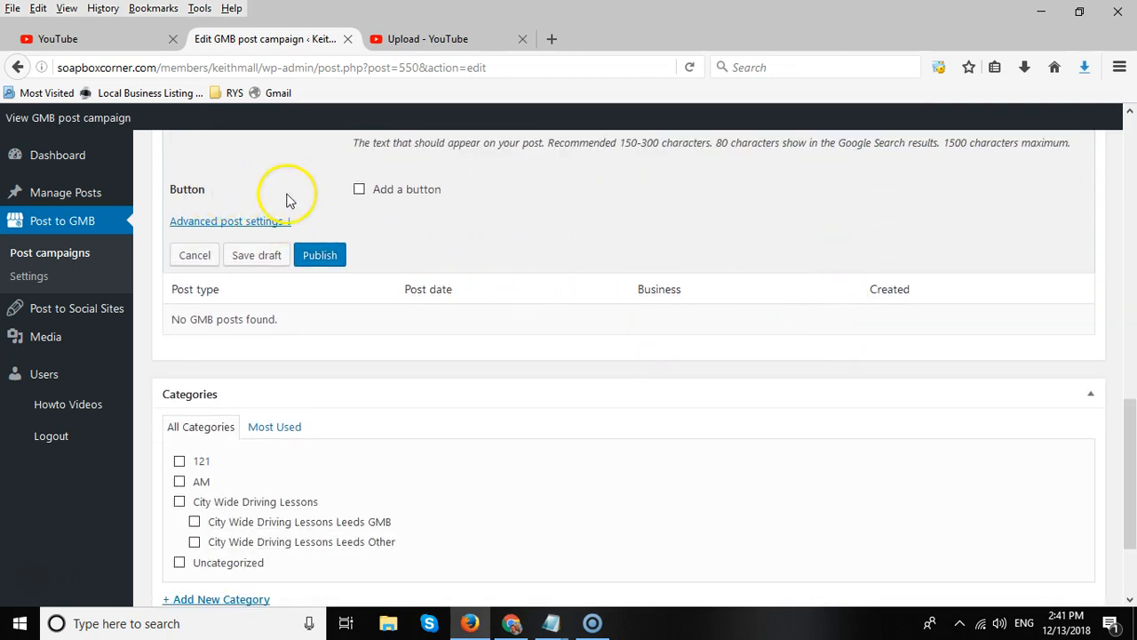
left_click(359, 190)
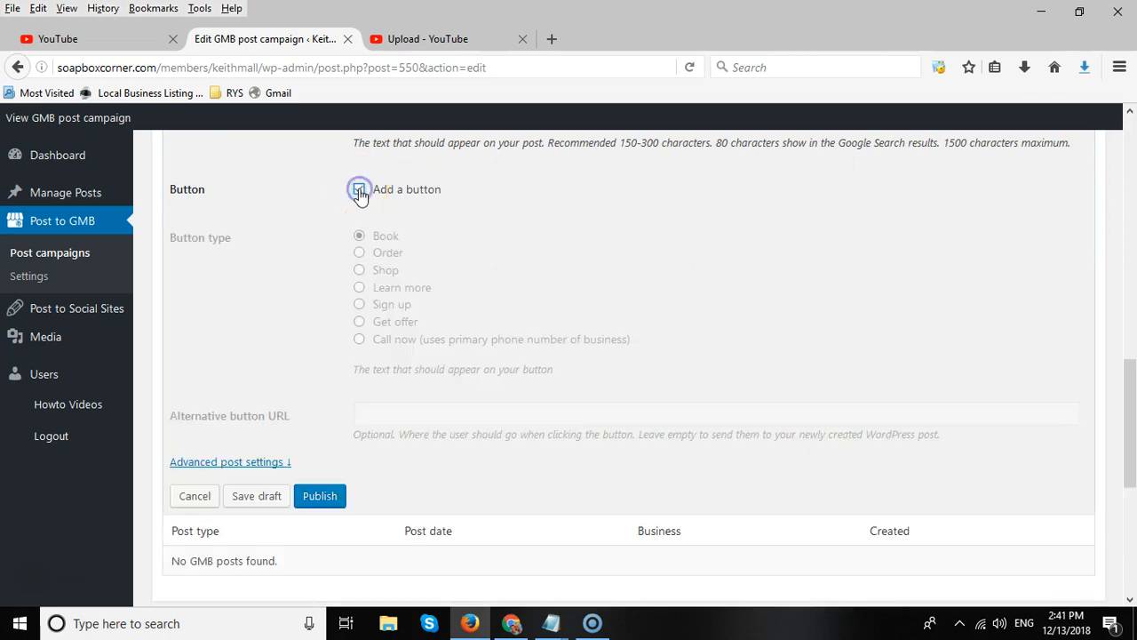
left_click(359, 236)
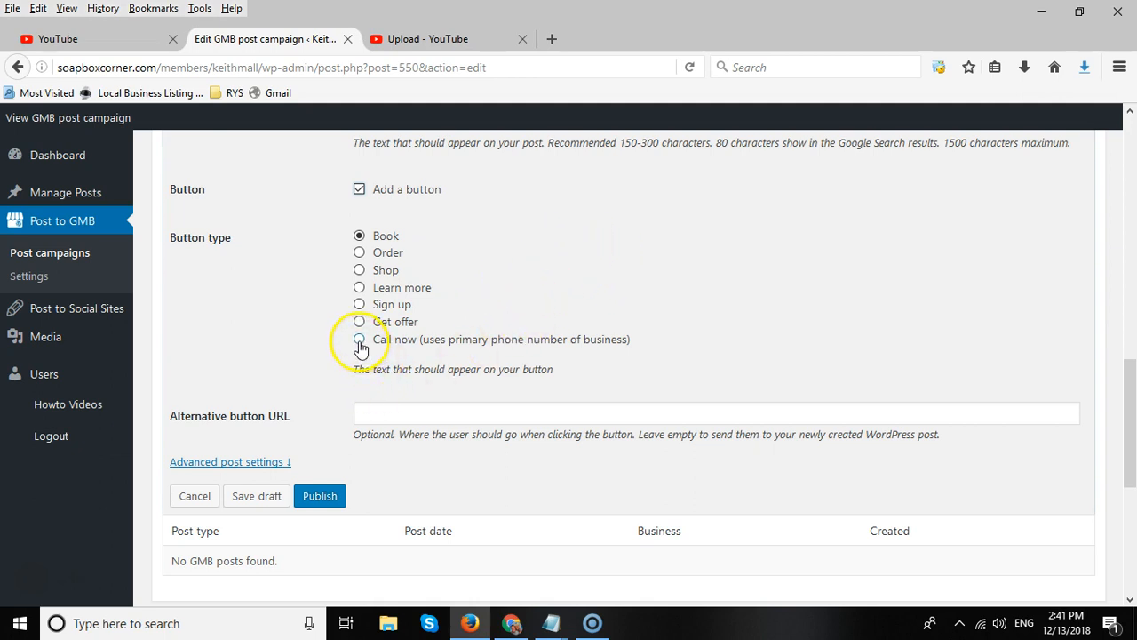
left_click(360, 238)
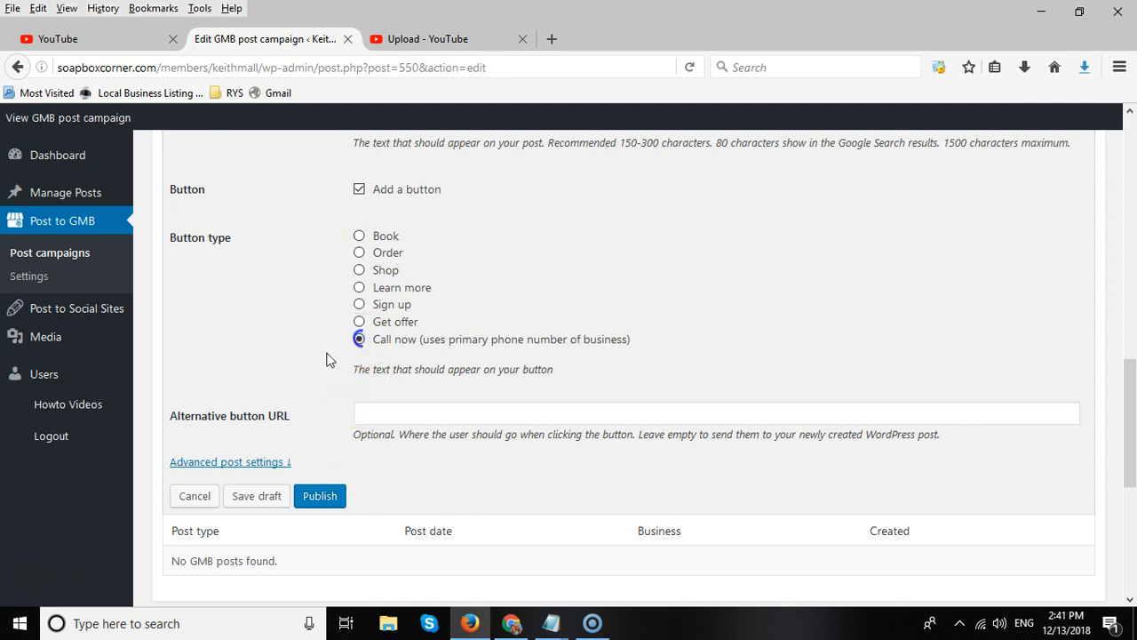
left_click(359, 340)
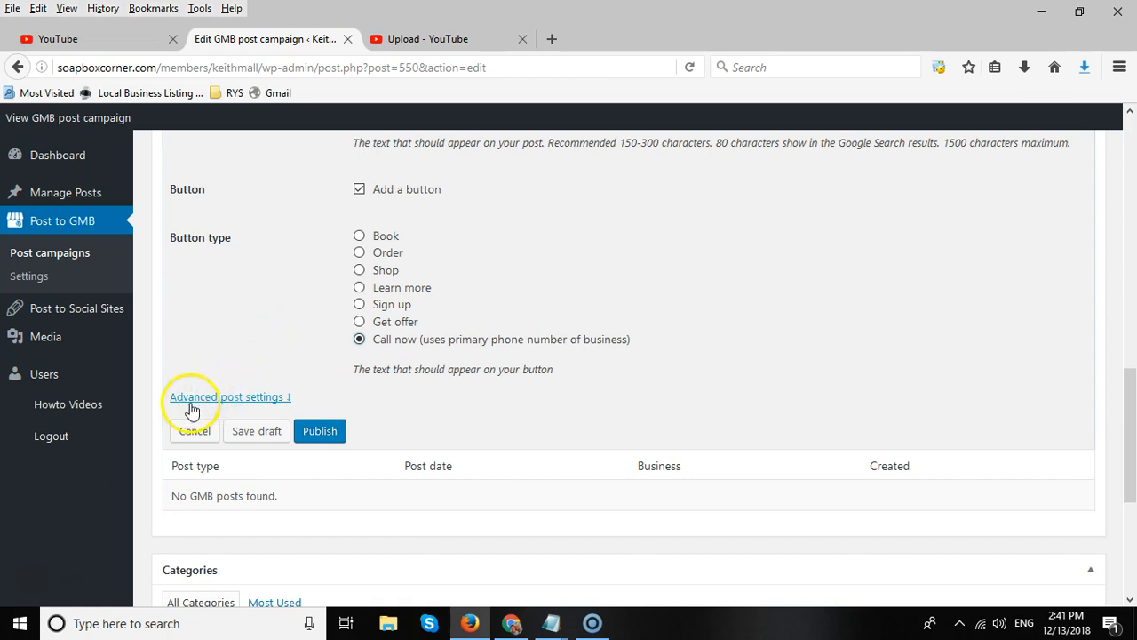
Open the advanced post settings and schedule the post for 2018-12-15 at 10:26.
left_click(216, 401)
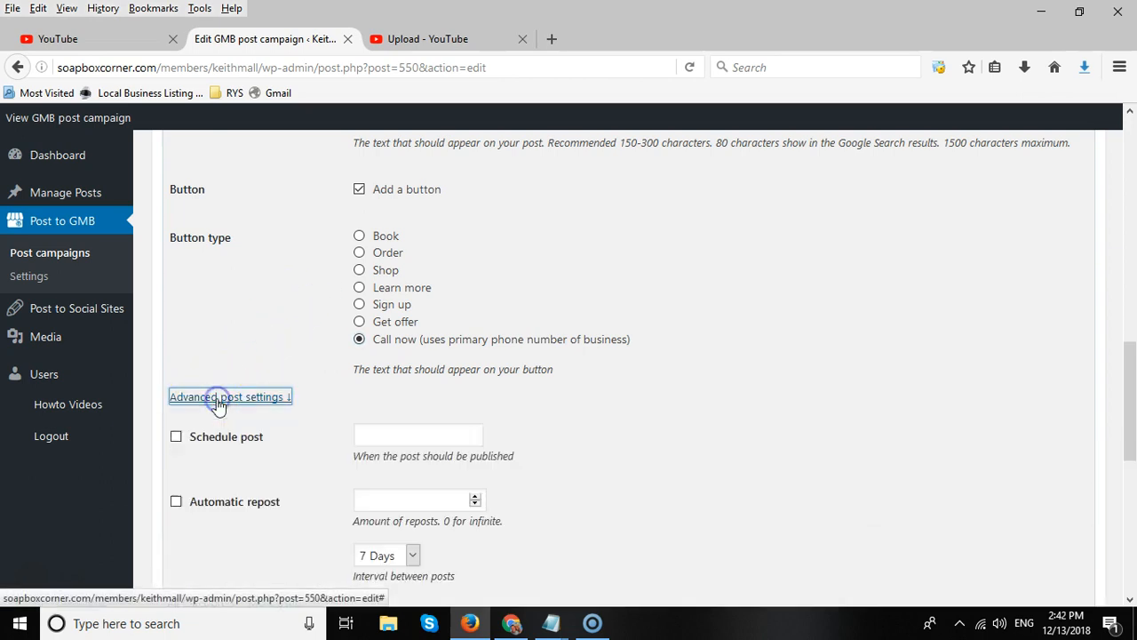
scroll(305, 350, "down", 3)
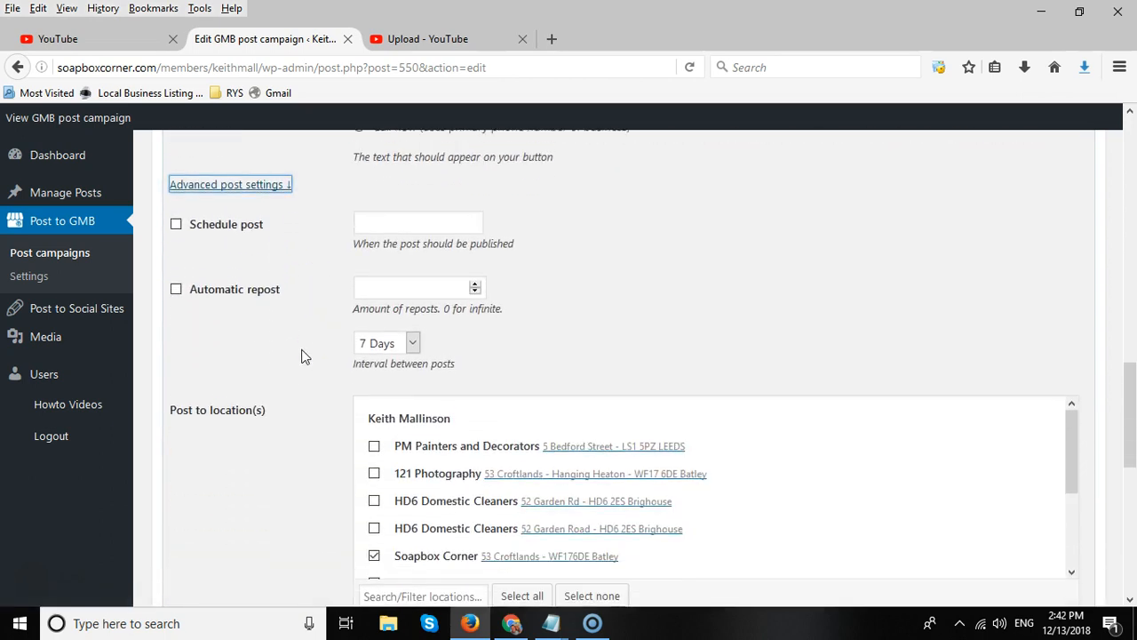
left_click(176, 215)
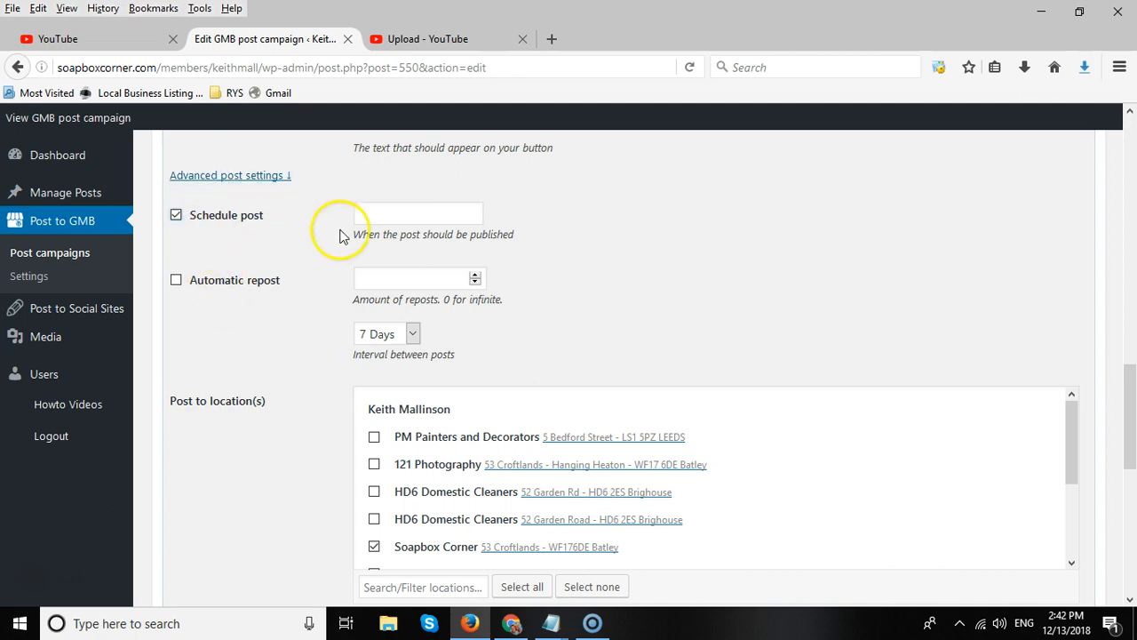
left_click(371, 213)
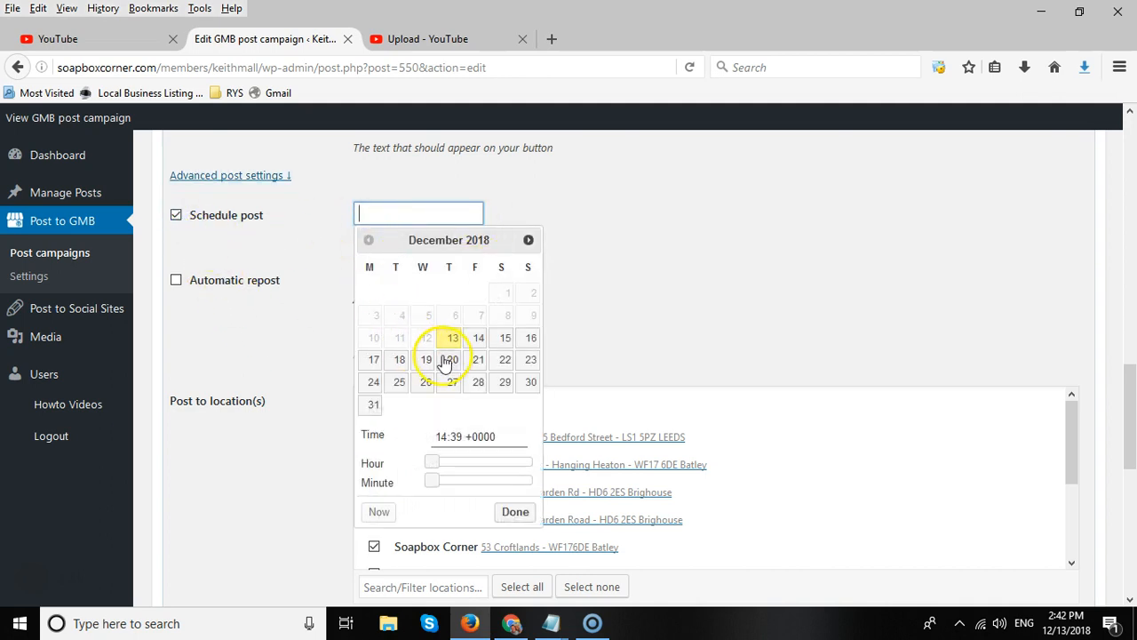
left_click(505, 342)
left_click_drag(492, 464, 481, 464)
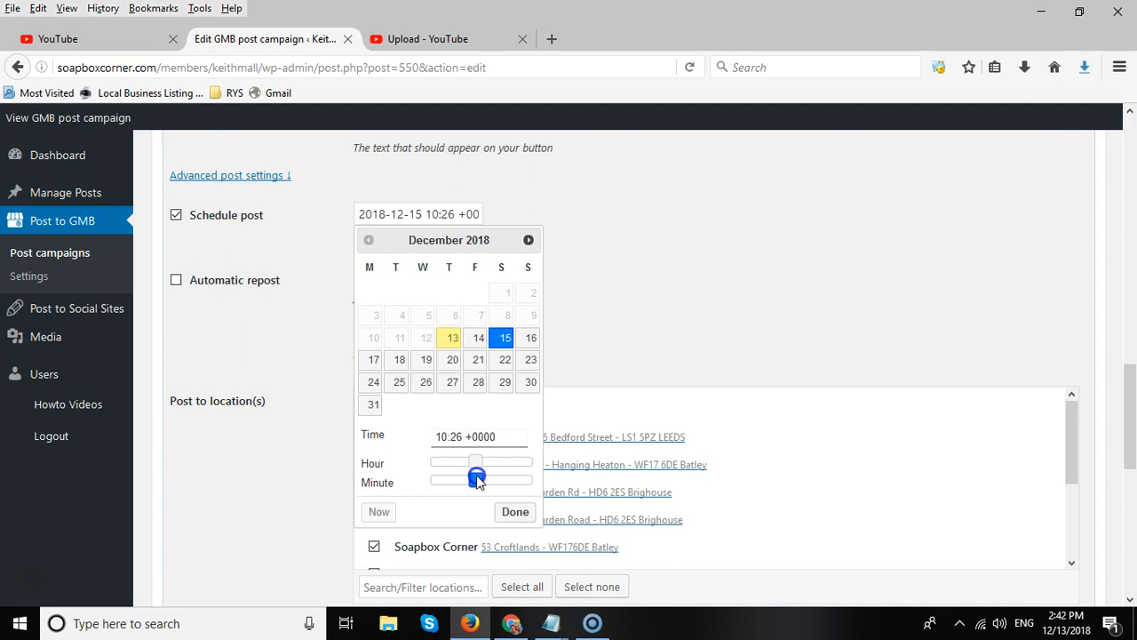
left_click(516, 511)
Enable automatic repost with 0 reposts for infinite reposting at a 7 Days interval.
scroll(312, 488, "down", 3)
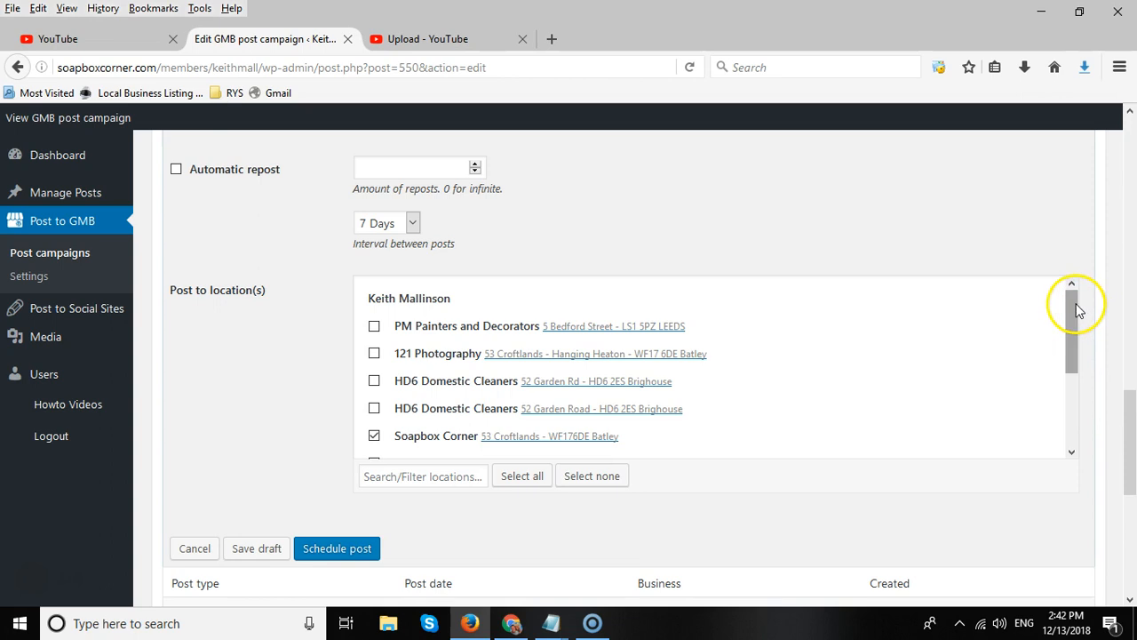
left_click_drag(1076, 309, 1070, 393)
scroll(243, 318, "down", 5)
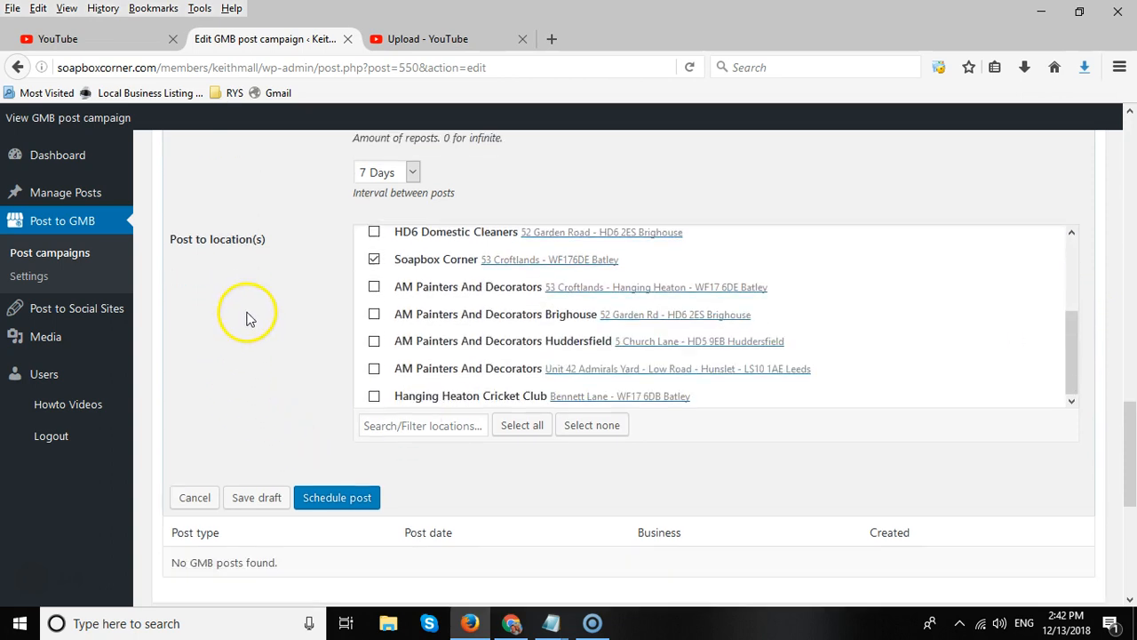
scroll(284, 355, "up", 6)
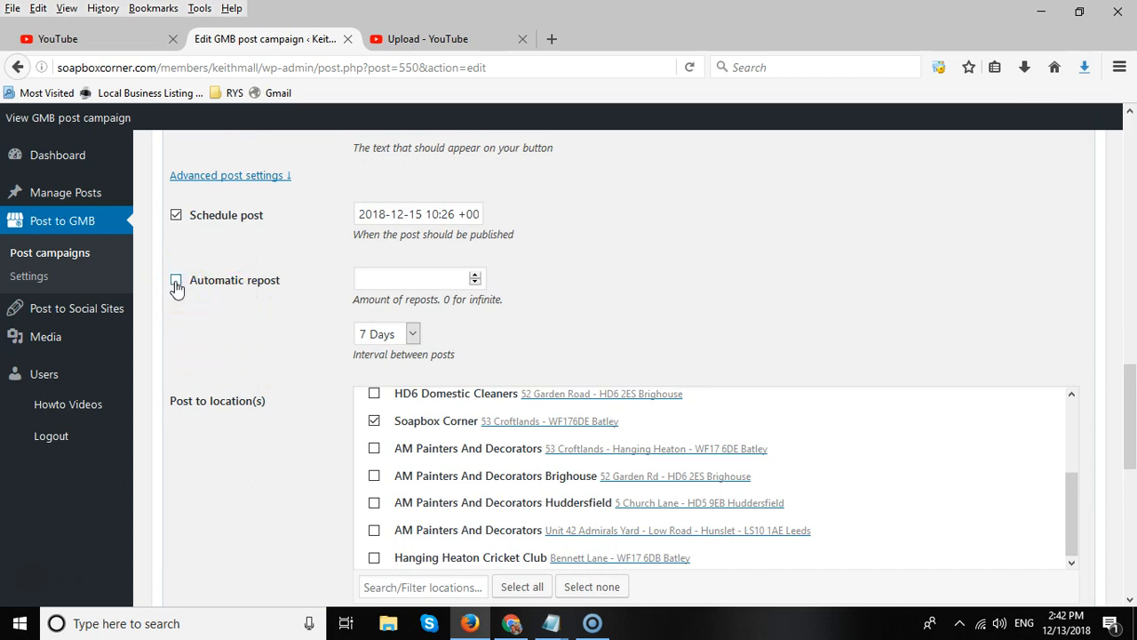
left_click_drag(1133, 382, 1132, 425)
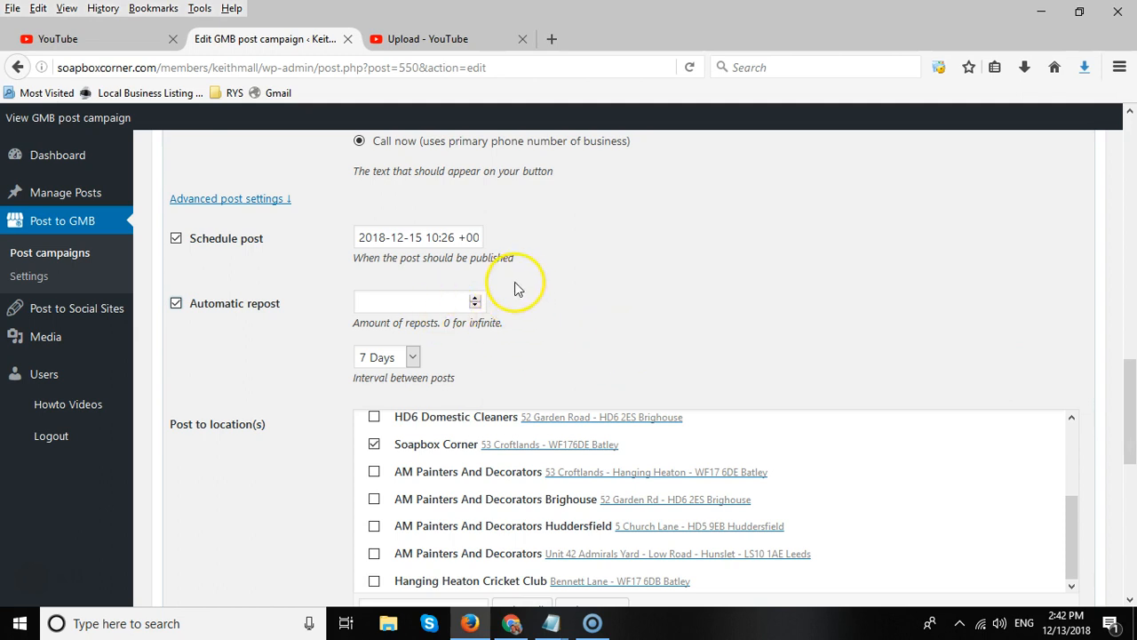
left_click(412, 358)
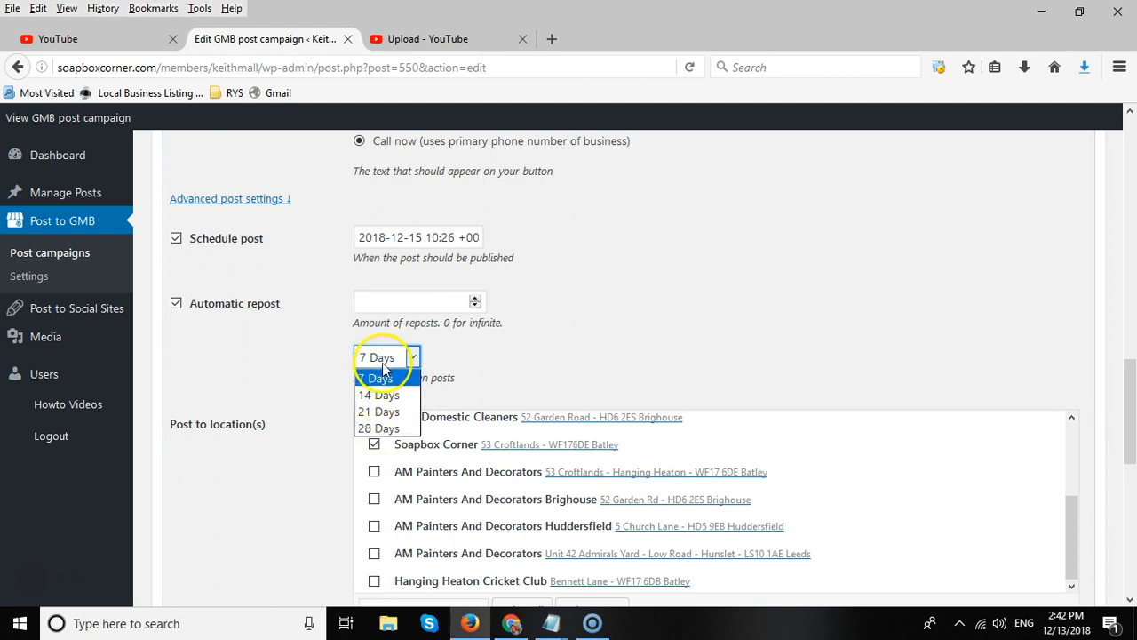
left_click(521, 337)
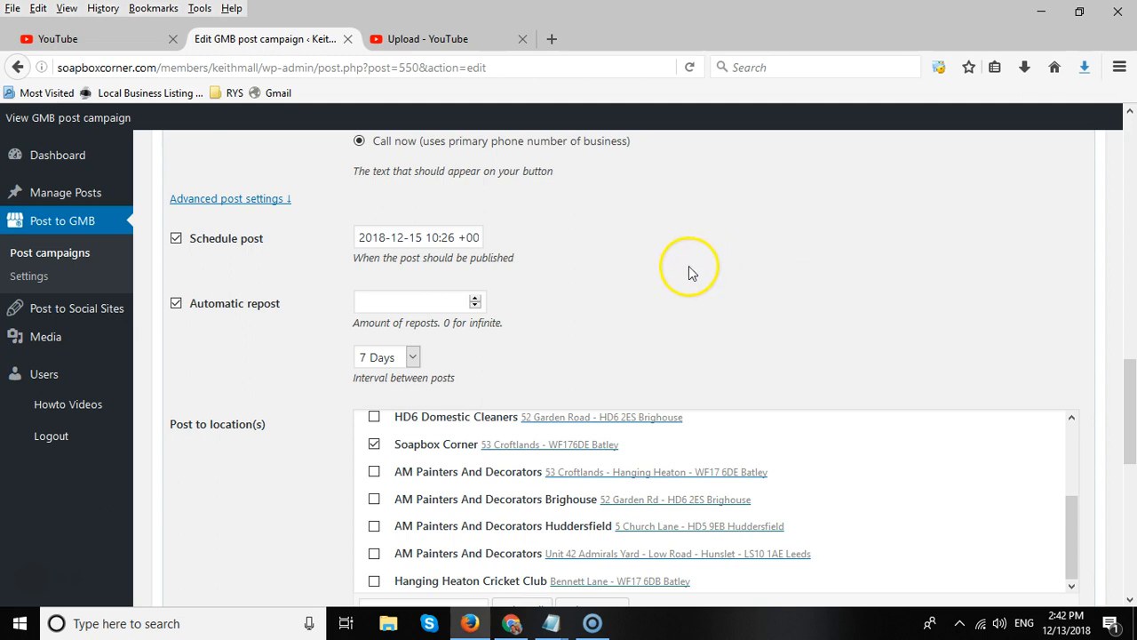
left_click(374, 307)
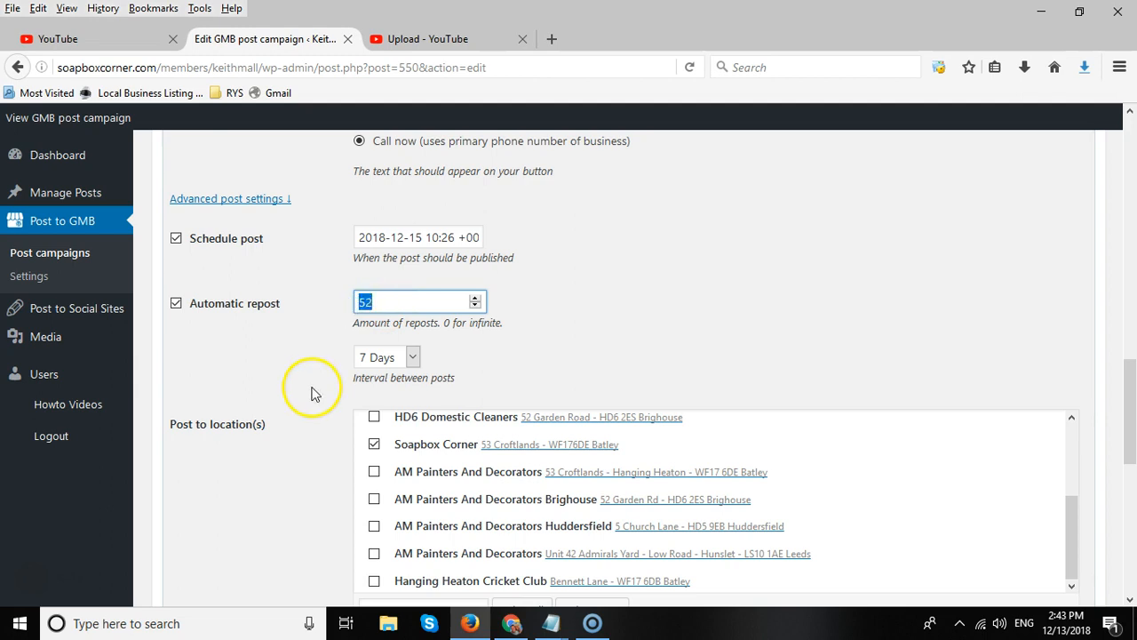
left_click(605, 348)
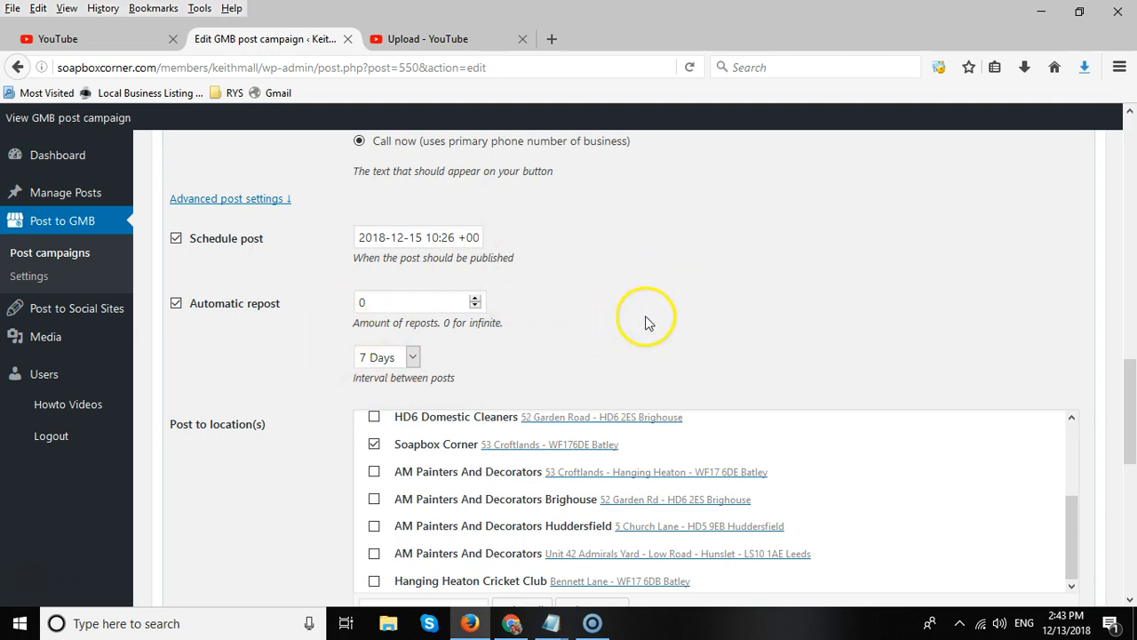
scroll(646, 322, "up", 10)
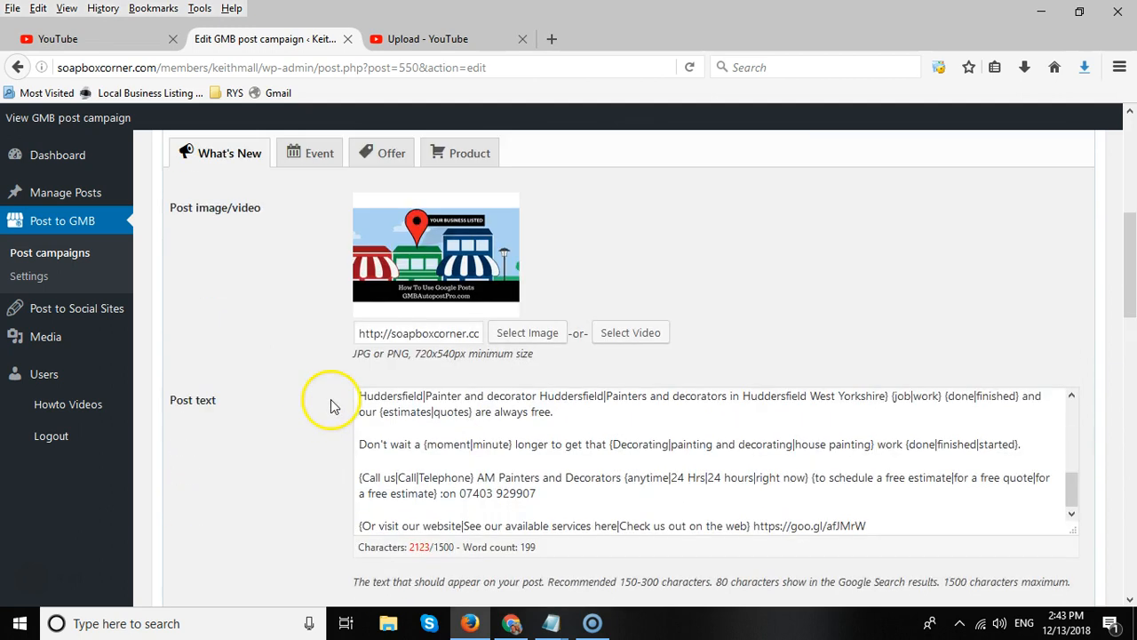
Schedule the GMB post for the selected location.
scroll(302, 355, "down", 4)
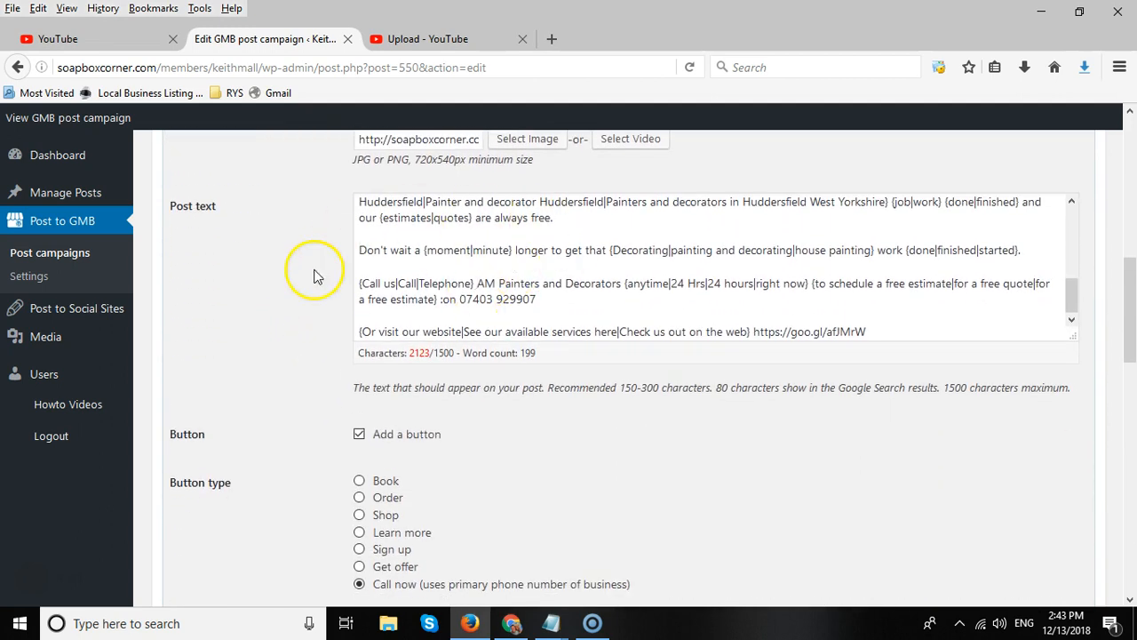
scroll(313, 275, "down", 9)
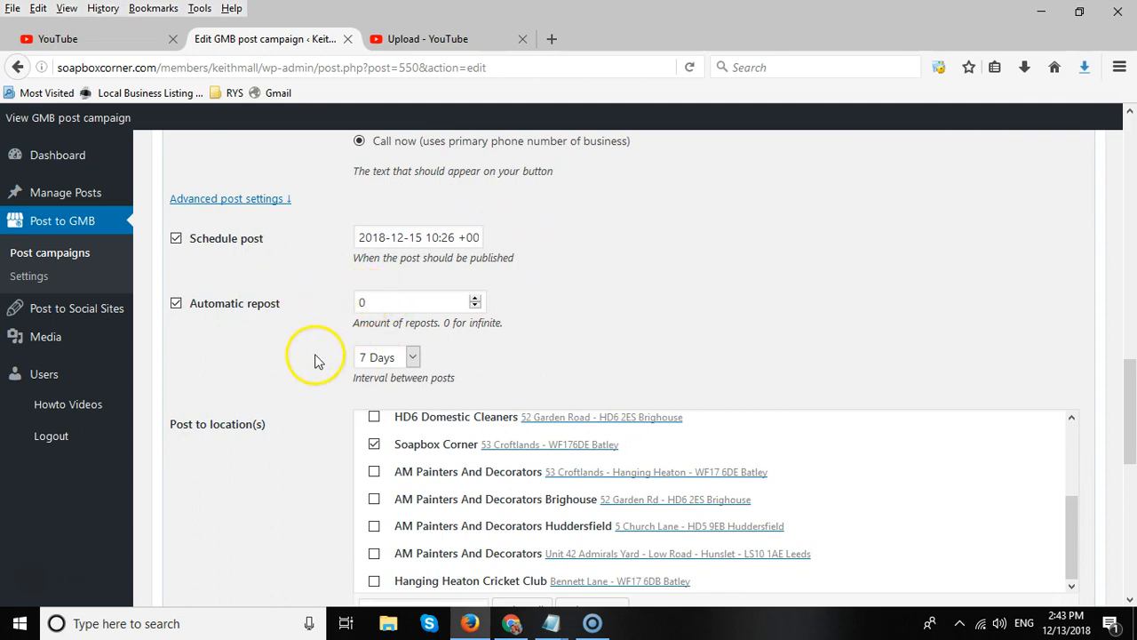
scroll(309, 293, "down", 4)
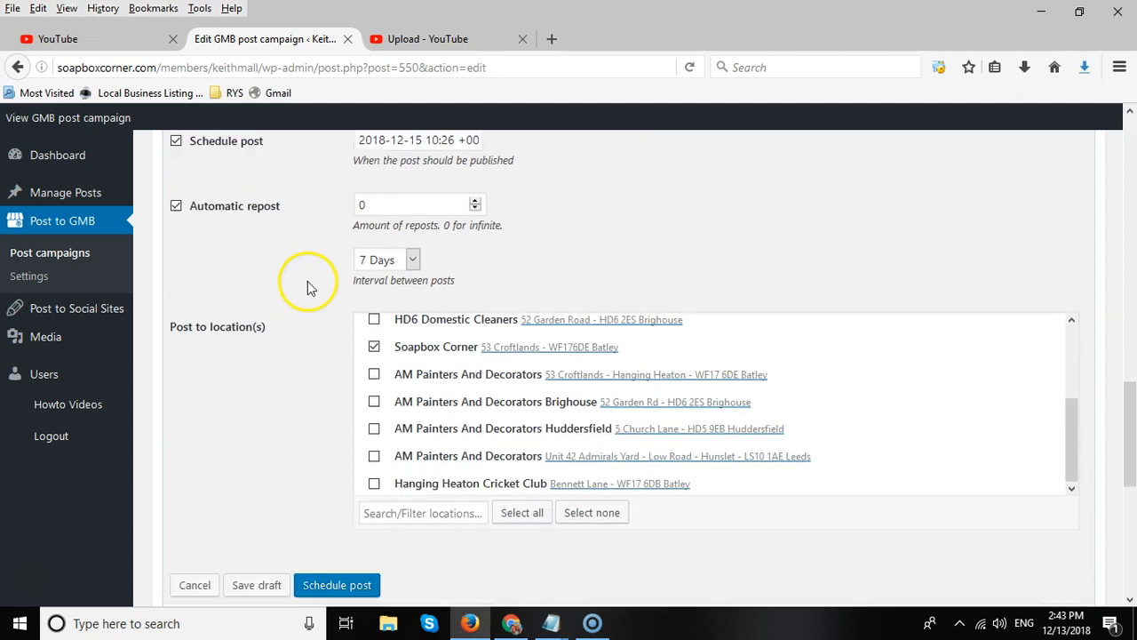
left_click(330, 350)
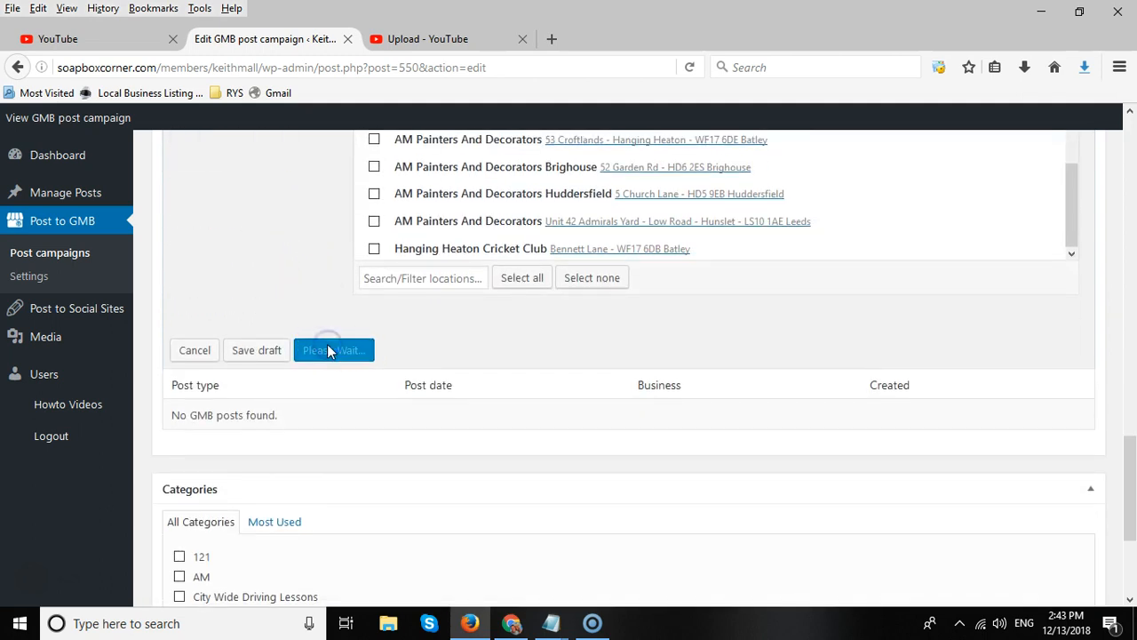
Review the scheduled What's New post in the manual Google My Business post list.
scroll(515, 403, "up", 2)
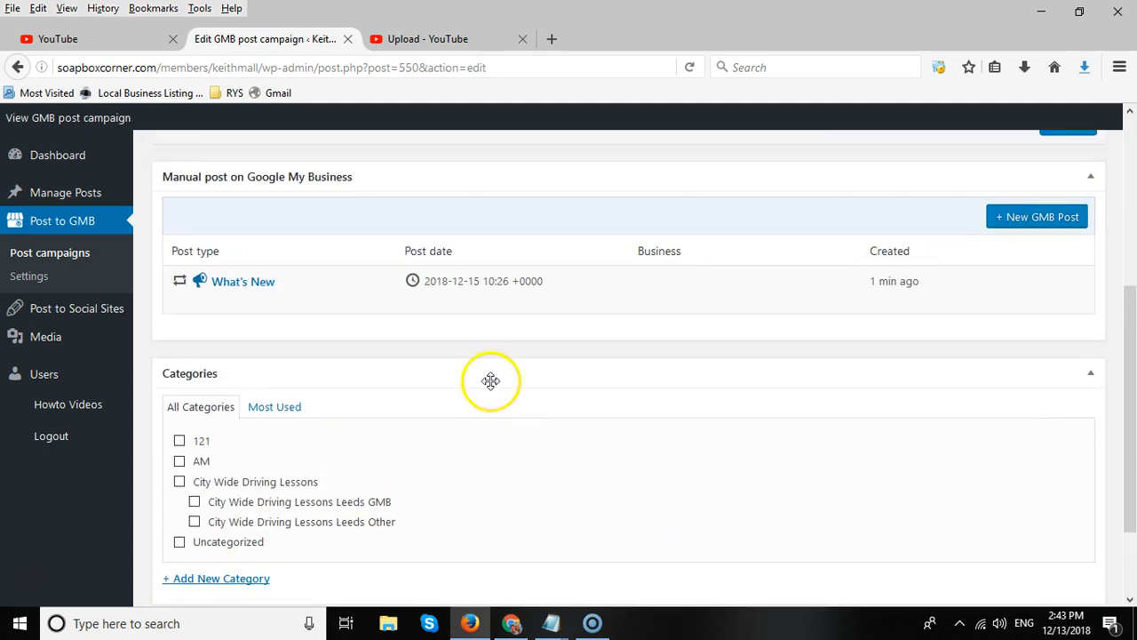
mouse_move(480, 297)
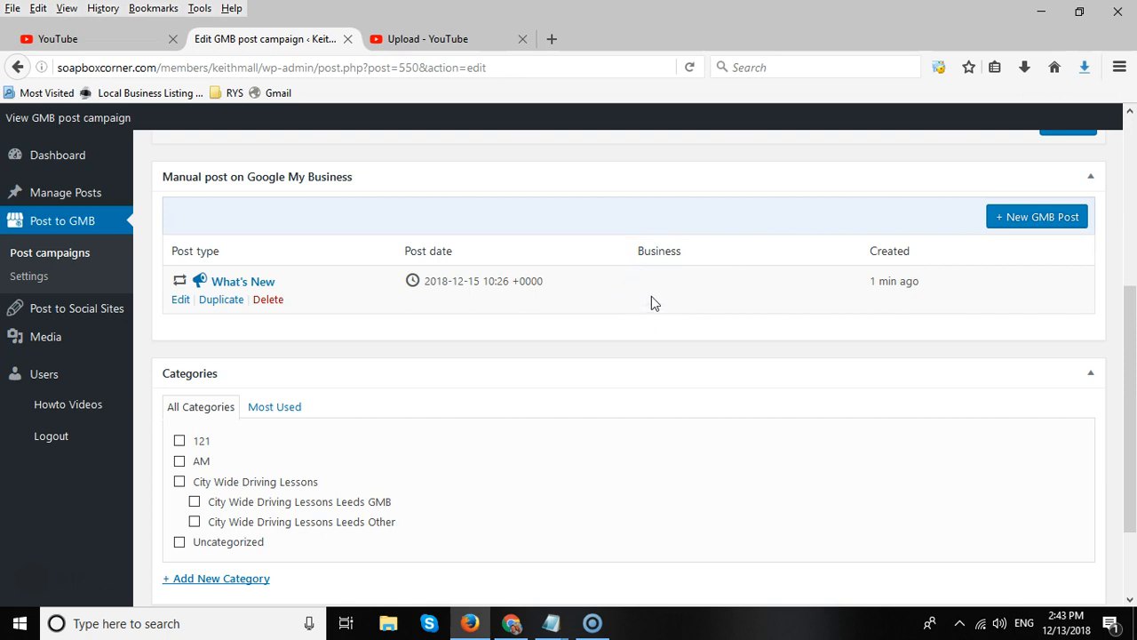
scroll(373, 304, "down", 3)
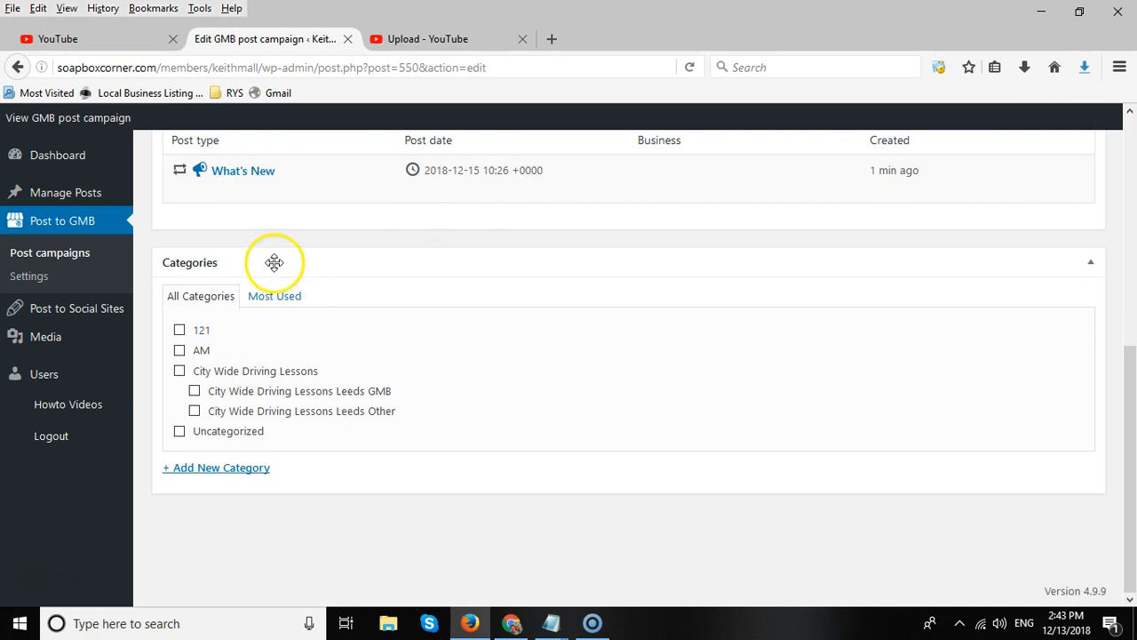
scroll(273, 262, "up", 5)
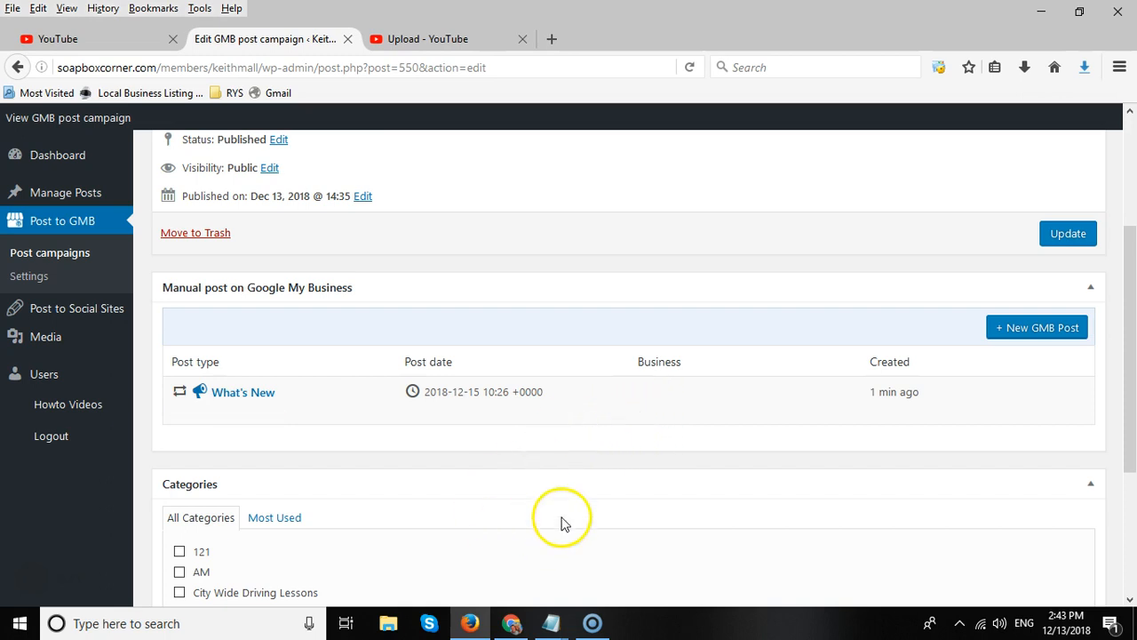
mouse_move(586, 418)
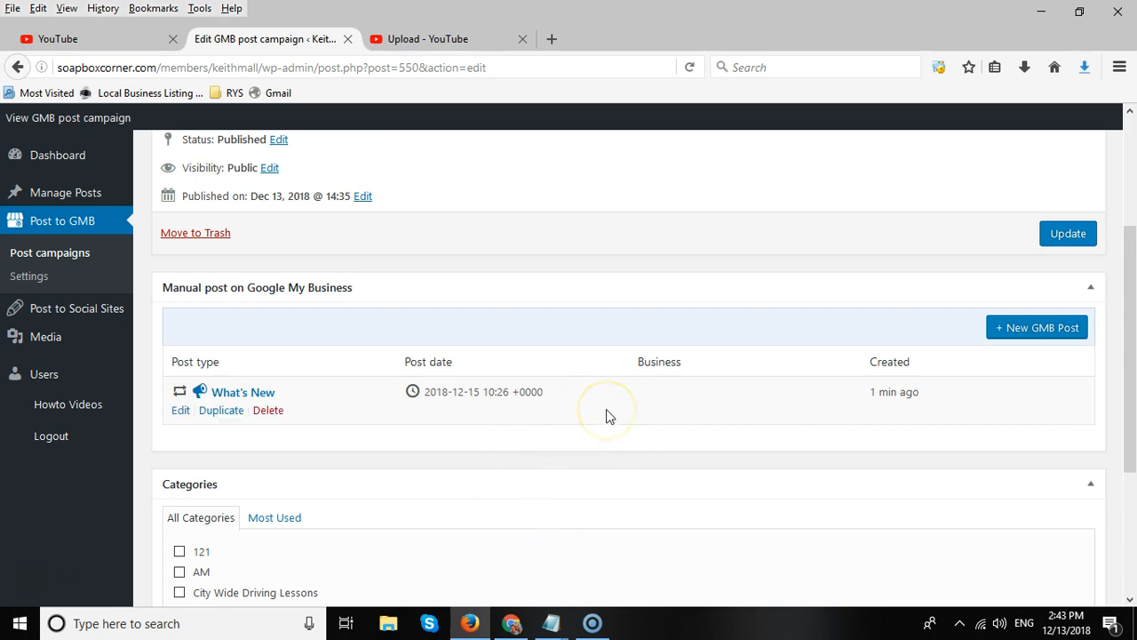